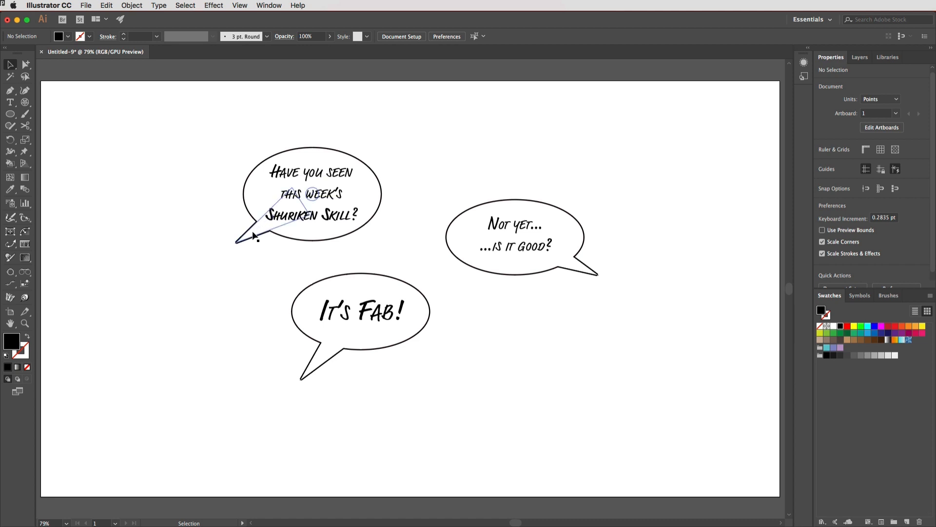
# Step: Duplicate the "It's Fab!" speech bubble with its text and place the copy below the "Not yet..." bubble
pyautogui.moveTo(284, 294); pyautogui.dragTo(367, 364)
pyautogui.moveTo(382, 324); pyautogui.dragTo(549, 372)
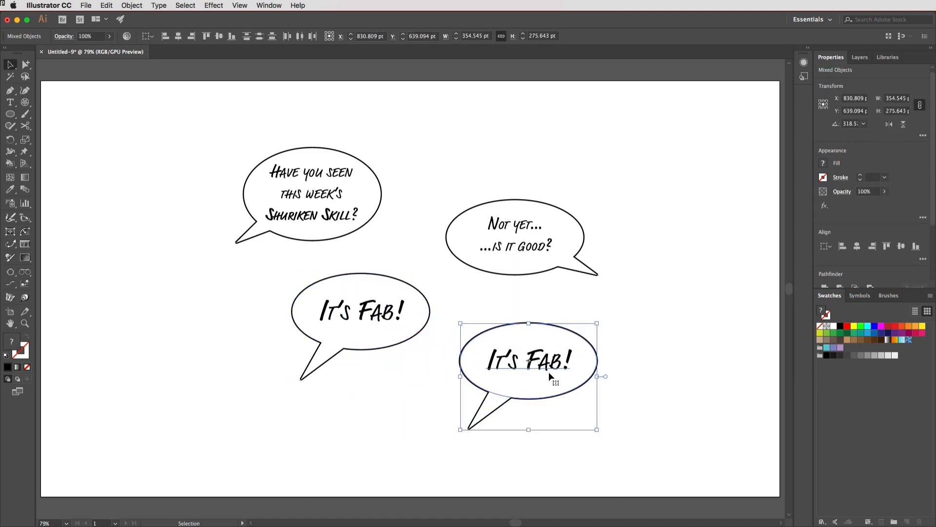
pyautogui.click(651, 381)
# Step: Isolate the copied bubble's group, rotate its pointer symbol to about 46° so it points down and right, and exit isolation
pyautogui.doubleClick(488, 416)
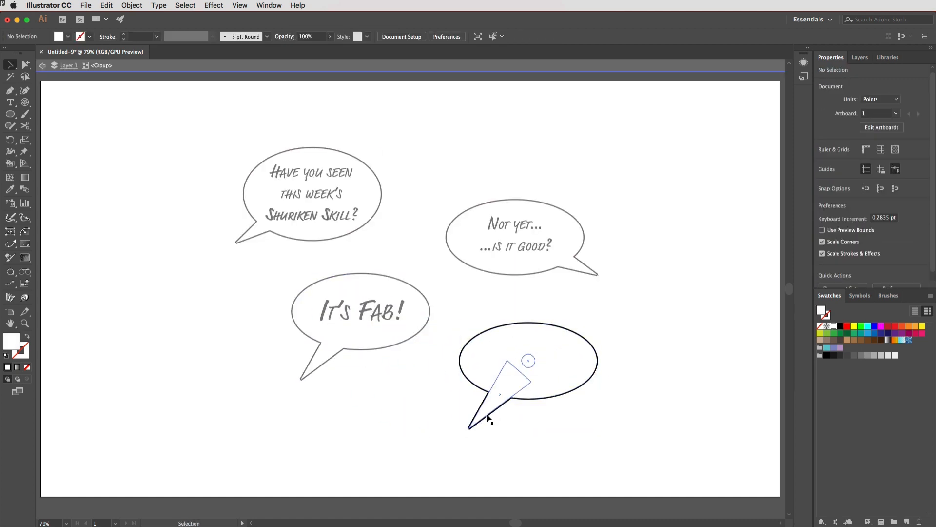
pyautogui.click(480, 412)
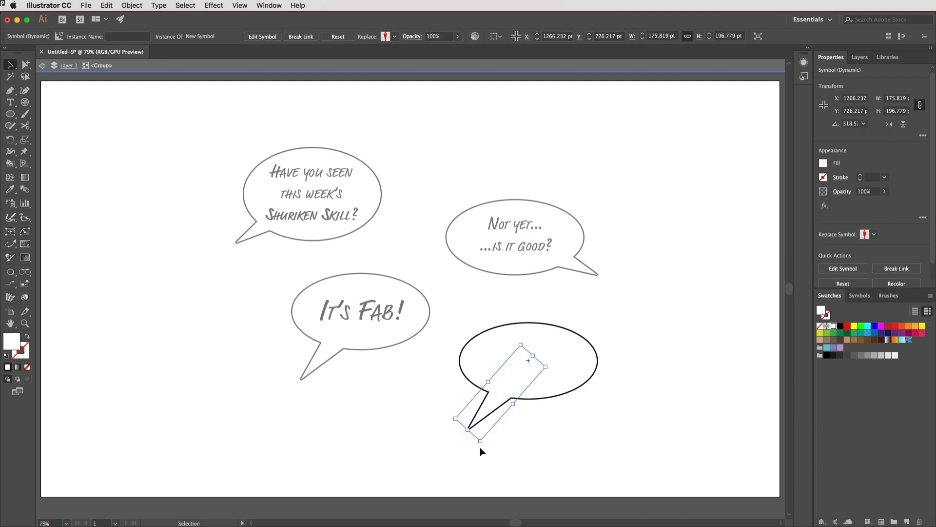
pyautogui.moveTo(481, 447); pyautogui.dragTo(544, 444)
pyautogui.click(482, 419)
pyautogui.moveTo(479, 447); pyautogui.dragTo(641, 386)
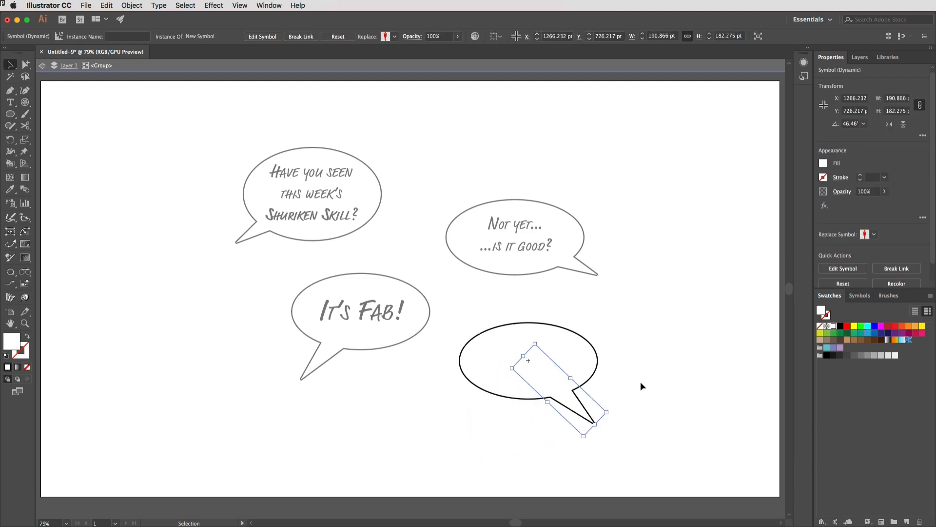
pyautogui.doubleClick(641, 383)
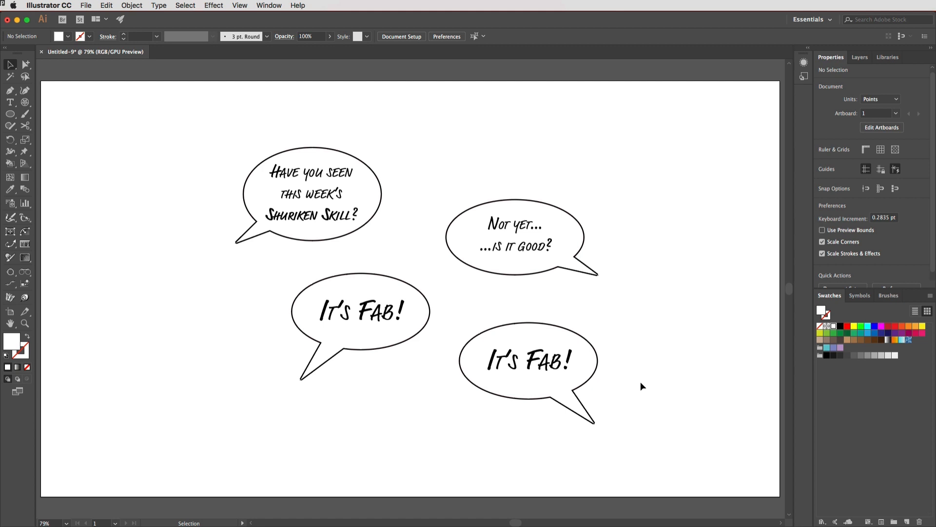
# Step: Create a new document and draw an ellipse about 393 × 300 pt with the default white fill and black 1 pt stroke
pyautogui.press('a')
pyautogui.press('super+n')
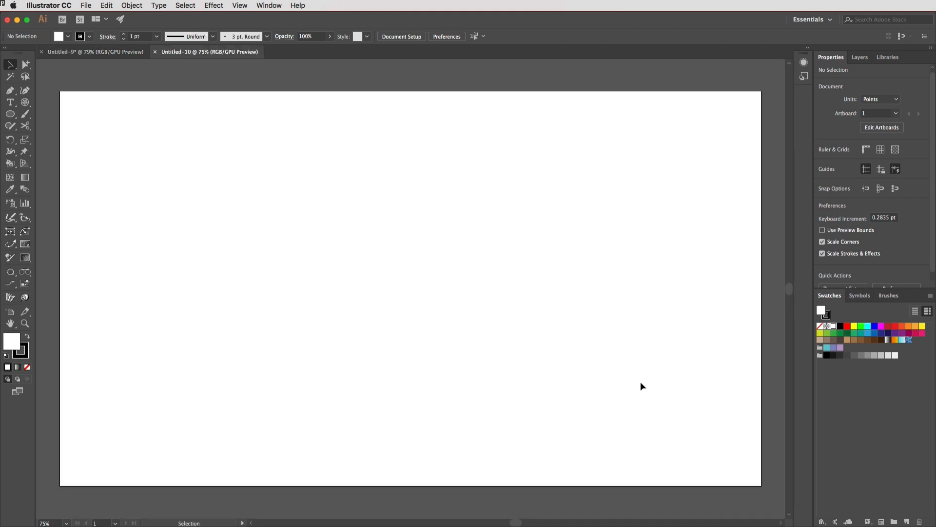
pyautogui.press('l')
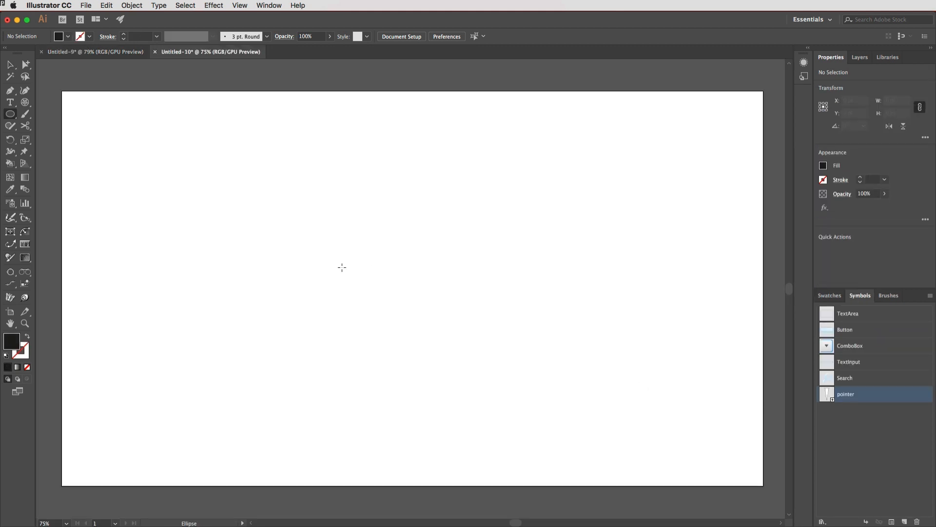
pyautogui.moveTo(319, 194); pyautogui.dragTo(463, 304)
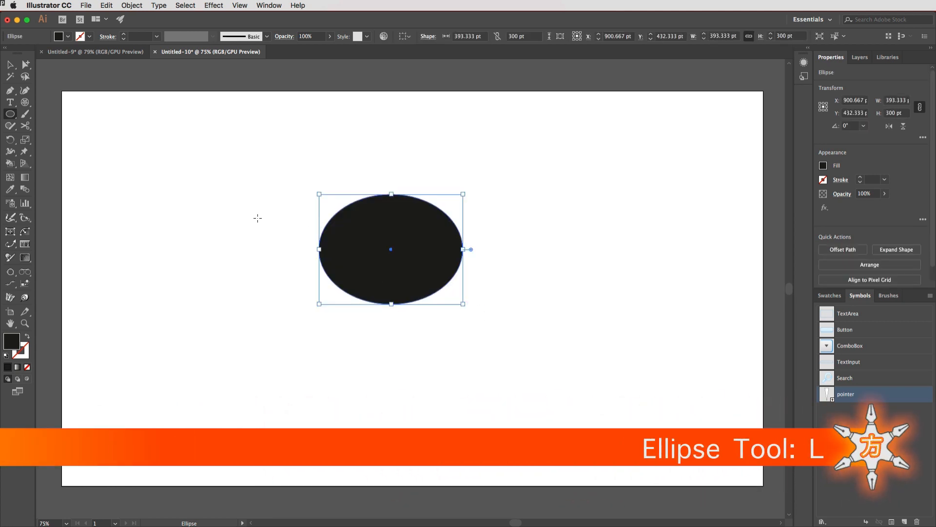
pyautogui.press('d')
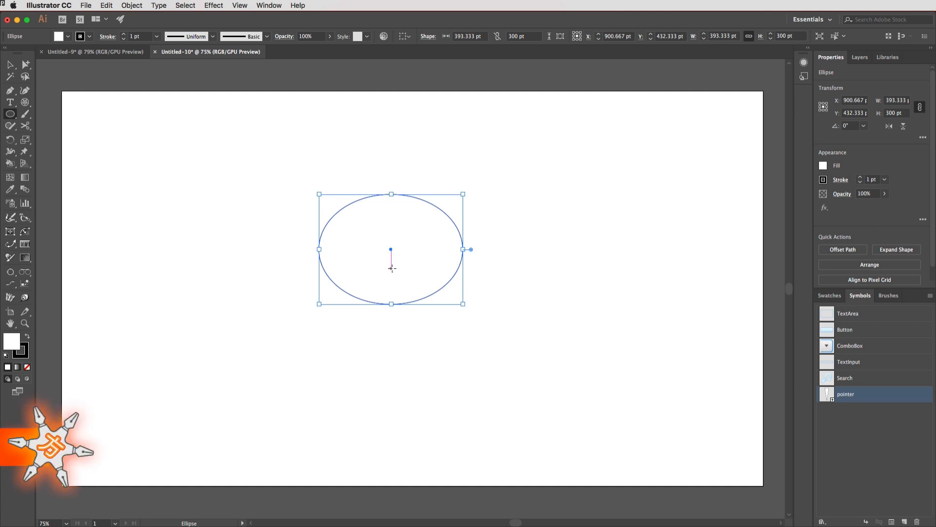
# Step: Draw a closed, downward-pointing triangle with the Pen tool, about 104 pt wide, from the ellipse's centre to below its edge
pyautogui.press('p')
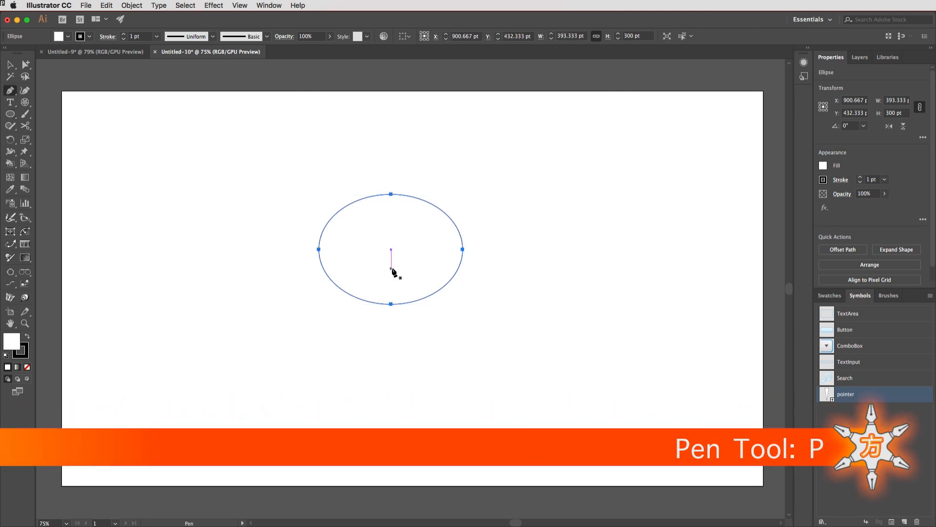
pyautogui.click(374, 250)
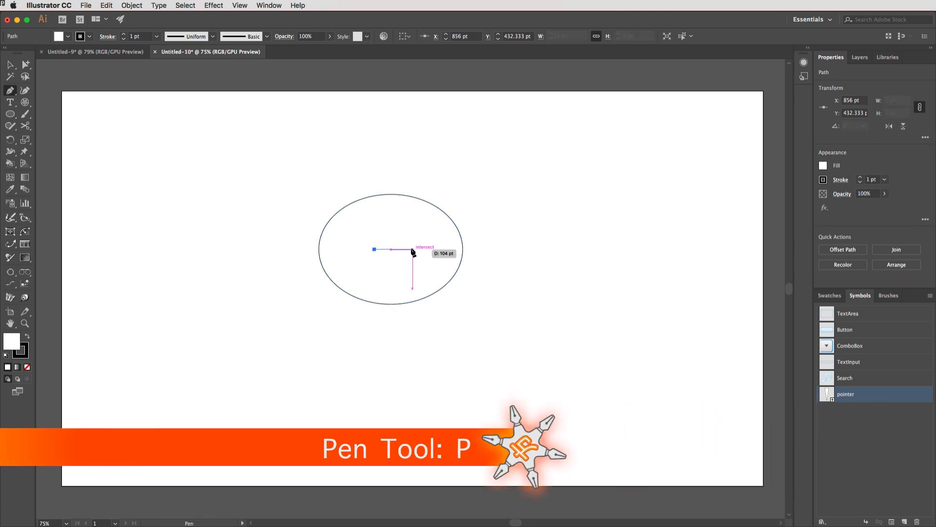
pyautogui.click(413, 250)
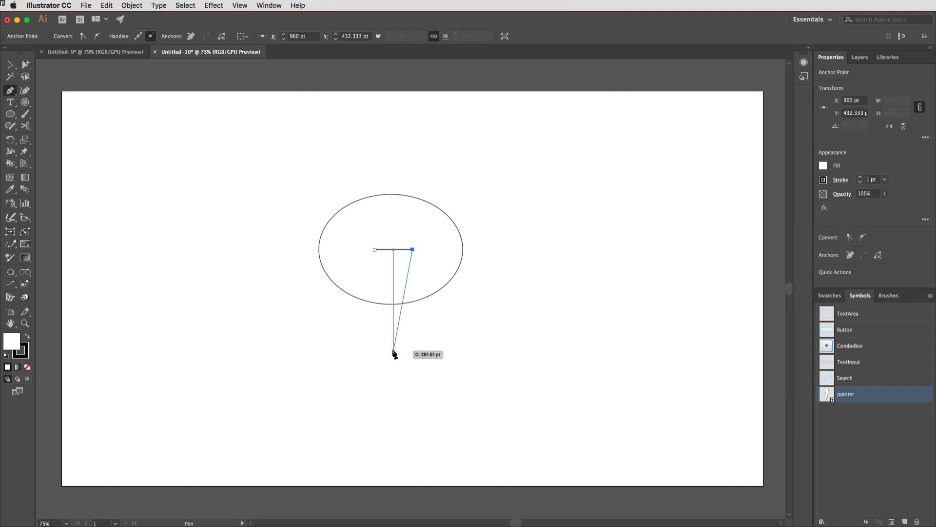
pyautogui.click(393, 350)
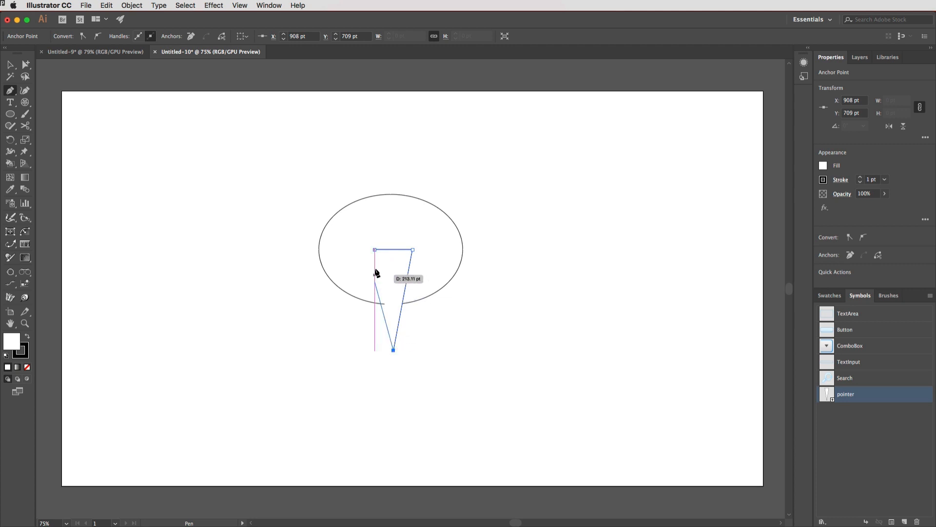
pyautogui.click(375, 250)
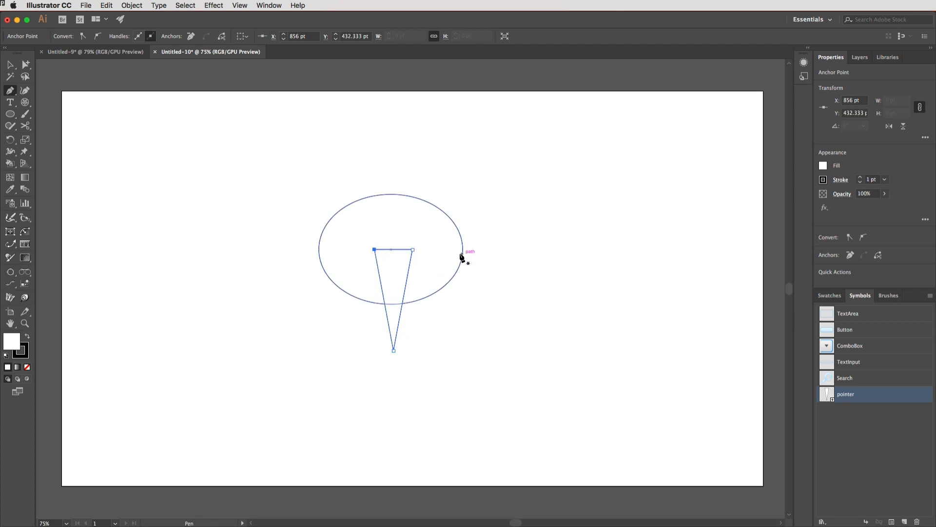
# Step: Save the triangle as a dynamic Movie Clip symbol named New Symbol, with its registration point at the top centre
pyautogui.press('v')
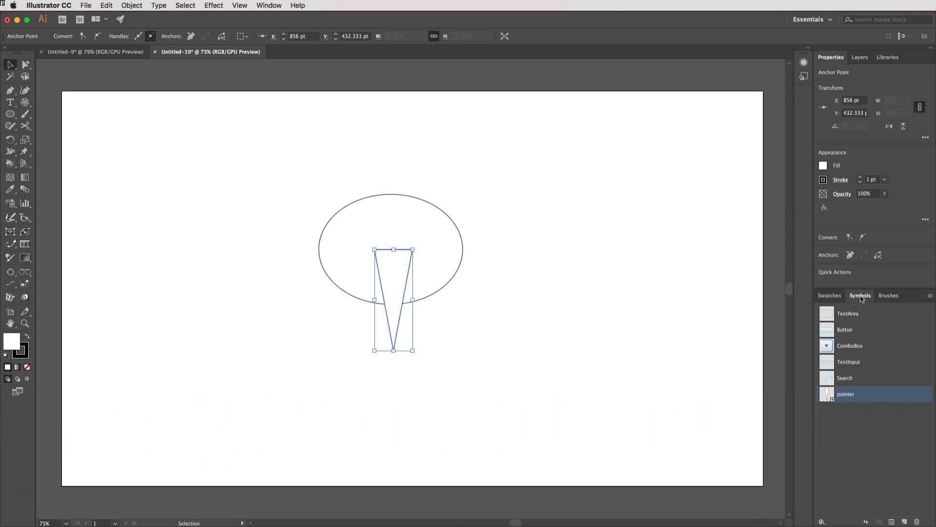
pyautogui.click(904, 521)
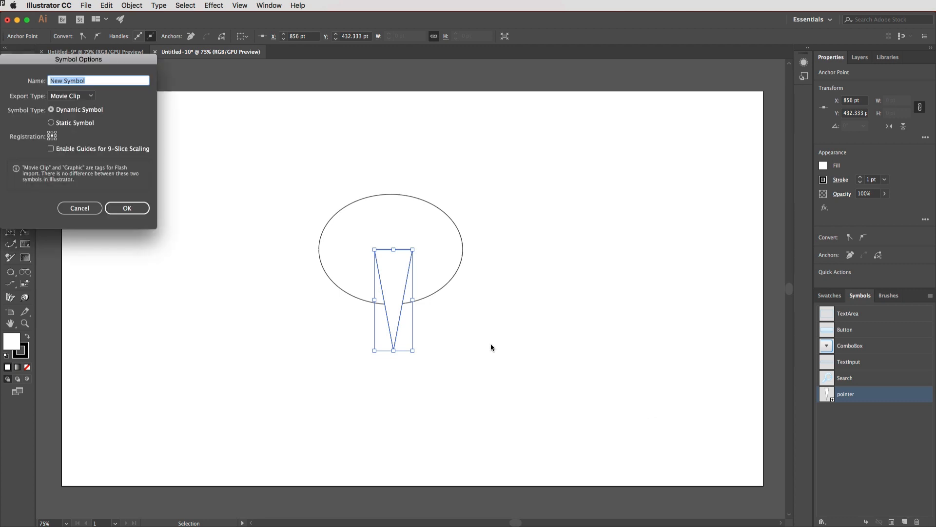
pyautogui.moveTo(126, 59); pyautogui.dragTo(254, 119)
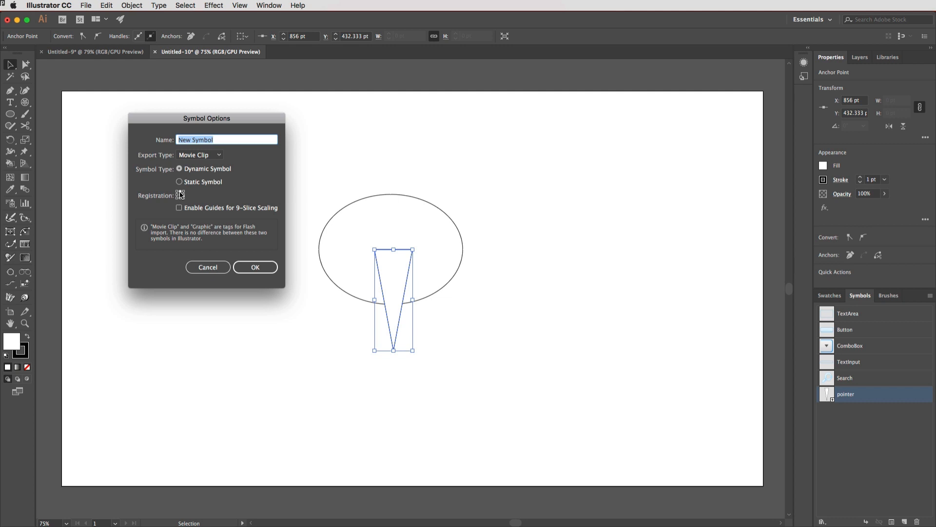
pyautogui.click(255, 269)
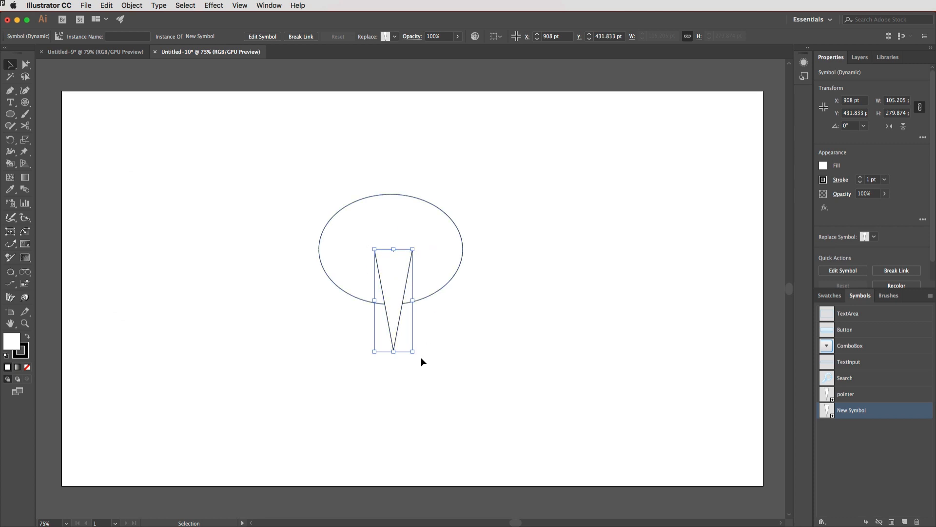
# Step: Rotate the triangle symbol about 36° so it points down and right, and group it with the ellipse
pyautogui.moveTo(417, 357); pyautogui.dragTo(504, 321)
pyautogui.click(534, 286)
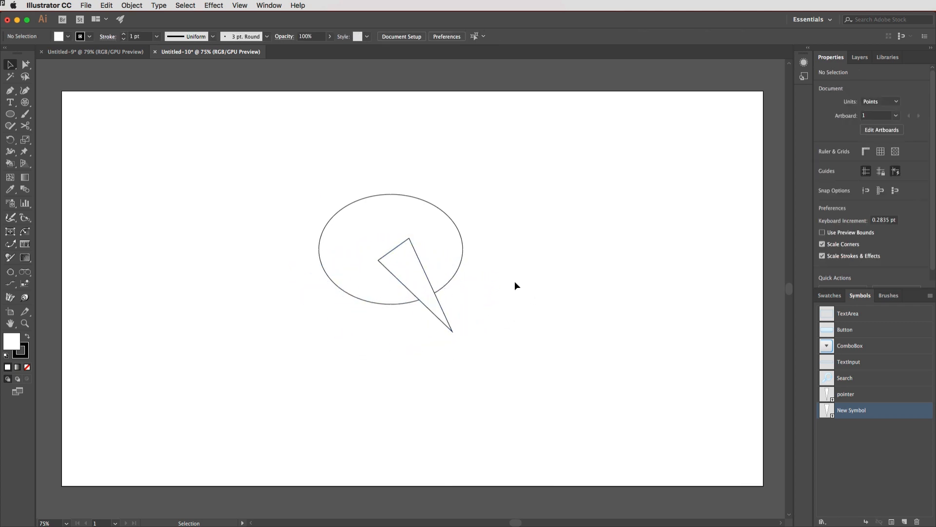
pyautogui.moveTo(513, 204); pyautogui.dragTo(304, 303)
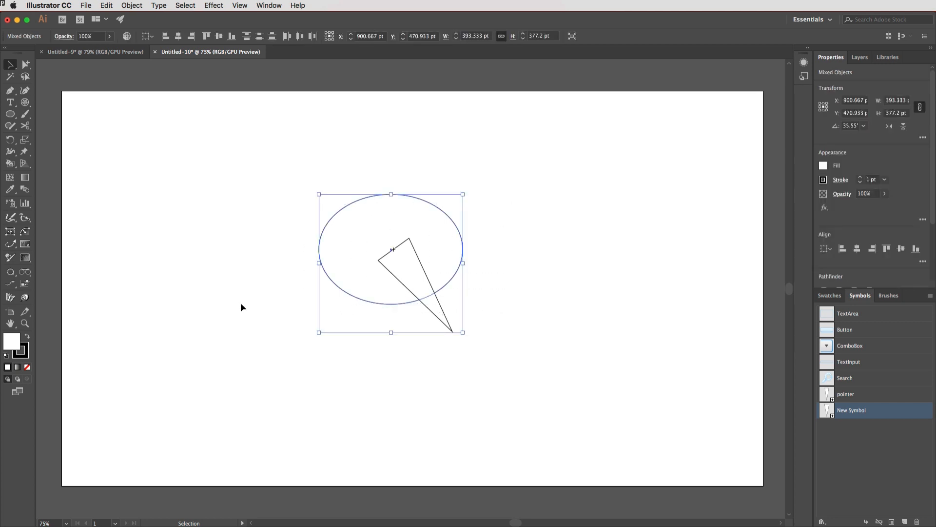
pyautogui.press('super+g')
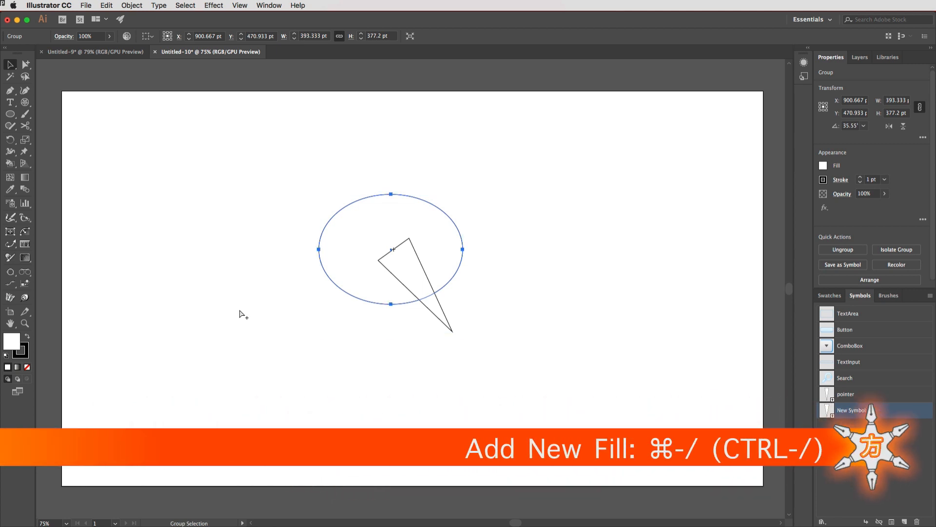
# Step: Add a new fill to the bubble group and try several swatches, settling on the lightest grey
pyautogui.press('super+slash')
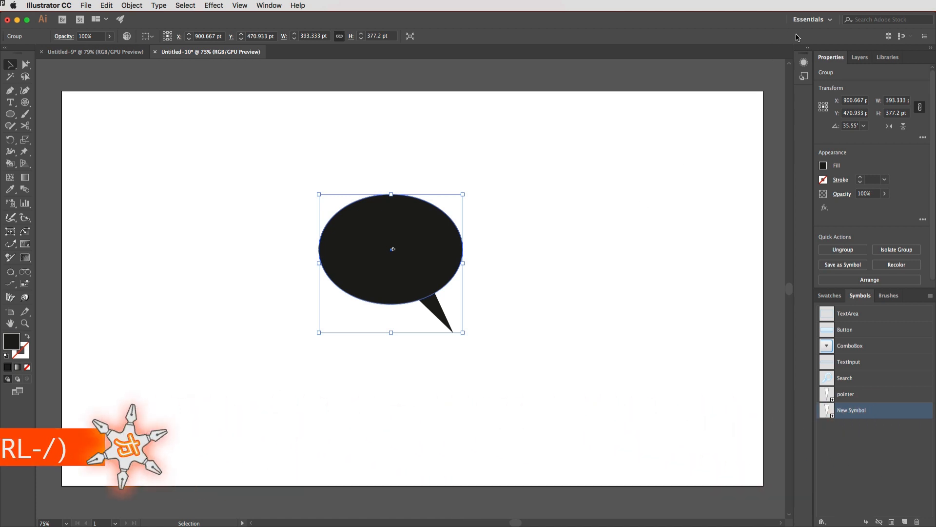
pyautogui.click(804, 62)
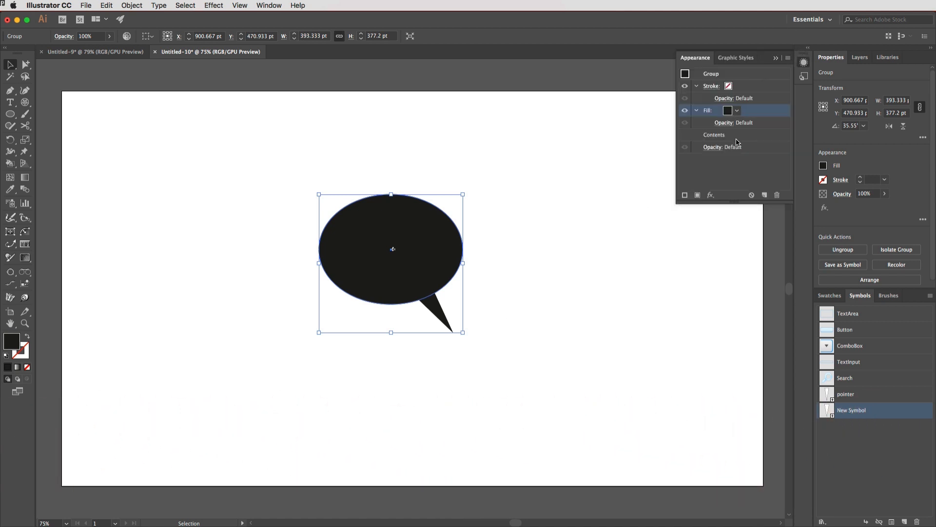
pyautogui.click(737, 112)
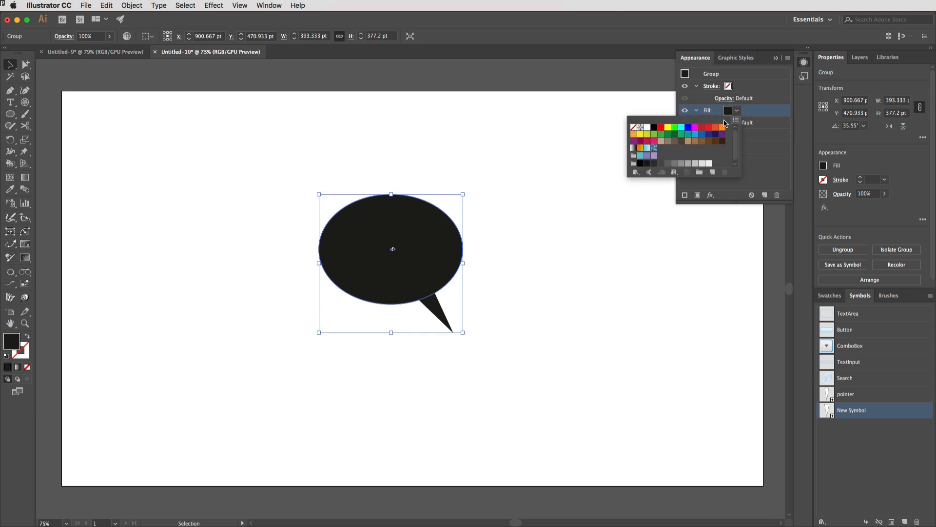
pyautogui.click(709, 163)
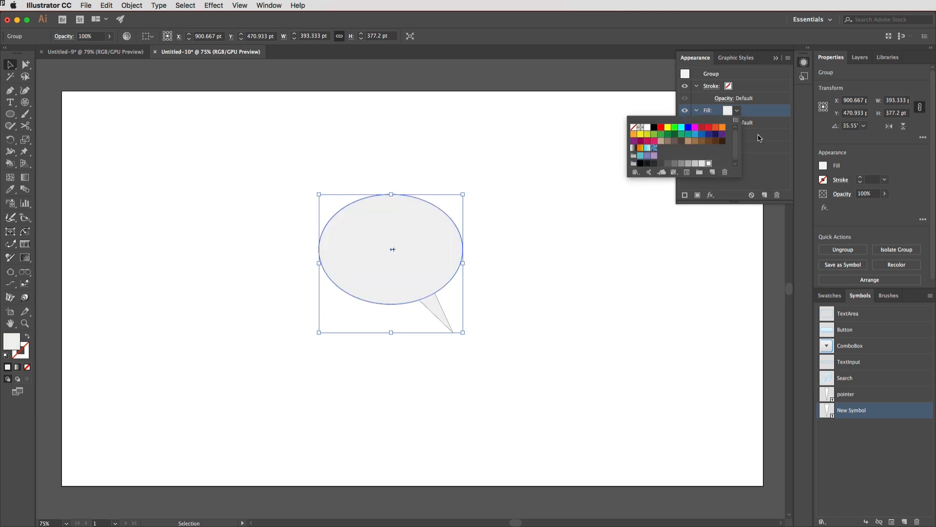
pyautogui.click(681, 127)
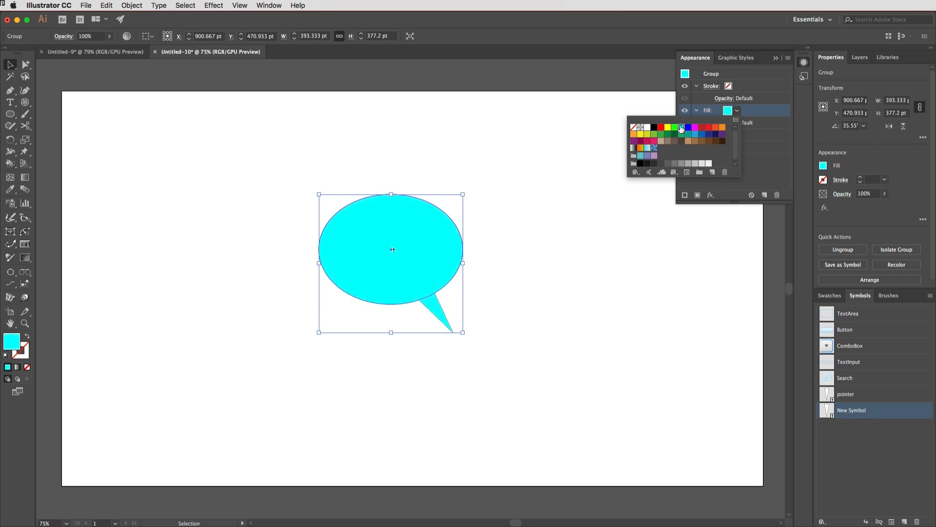
pyautogui.click(661, 141)
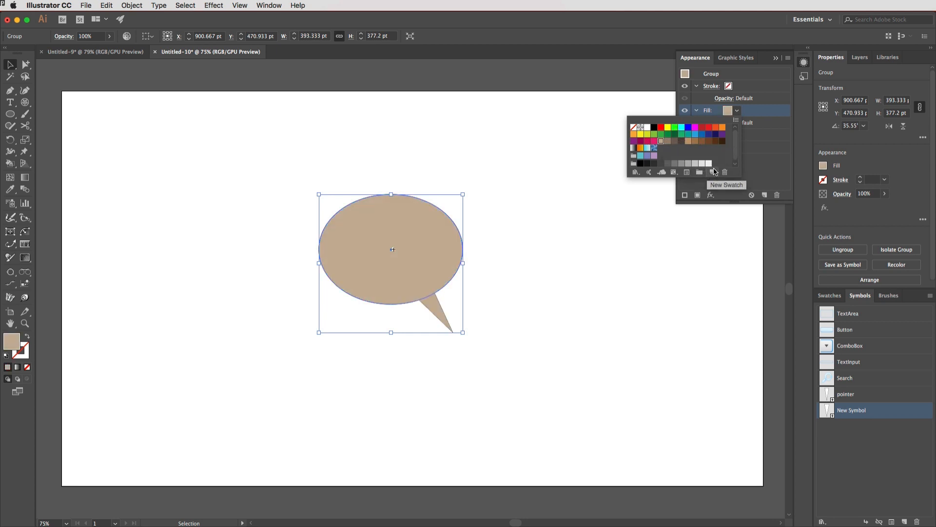
pyautogui.click(709, 165)
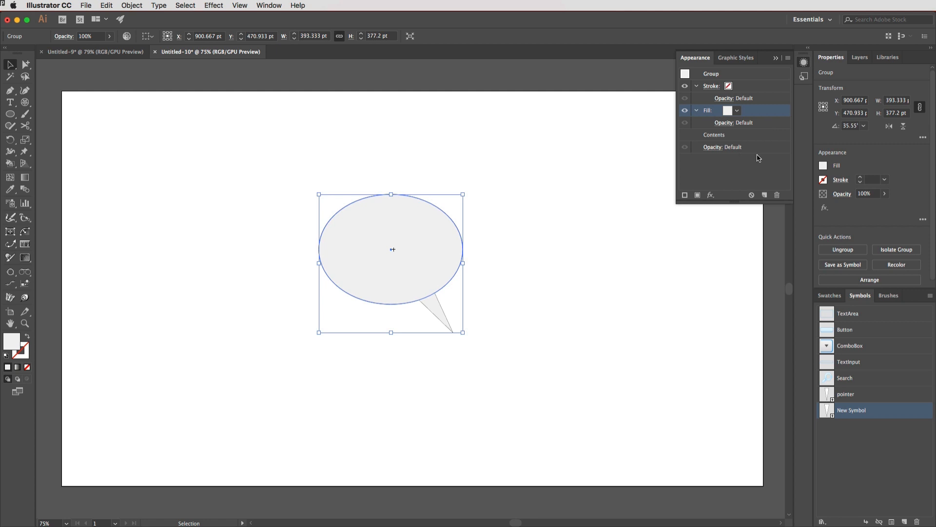
# Step: Give the bubble group a black stroke with a weight of 4 pt
pyautogui.click(728, 87)
pyautogui.click(728, 87)
pyautogui.click(654, 104)
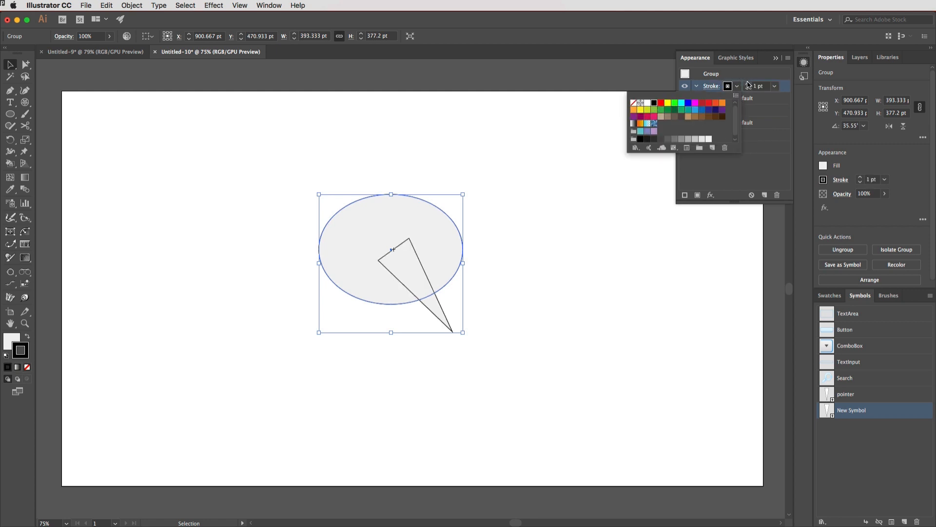
pyautogui.click(747, 87)
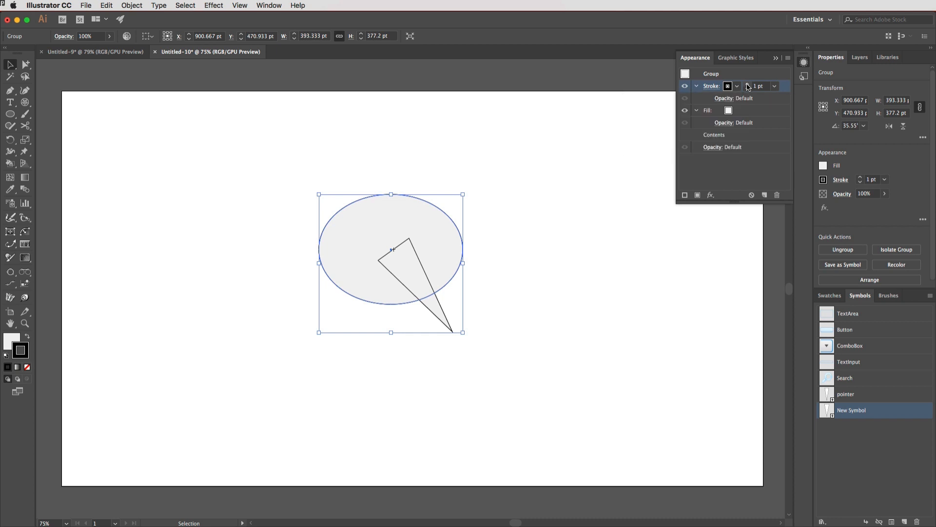
pyautogui.click(748, 85)
pyautogui.click(748, 85)
pyautogui.click(748, 85)
pyautogui.click(748, 85)
pyautogui.click(748, 89)
# Step: Move the group's stroke below Contents in the appearance stack, increase its weight to 9 pt, and deselect the bubble
pyautogui.moveTo(786, 90)
pyautogui.mouseDown()
pyautogui.moveTo(774, 153)
pyautogui.moveTo(771, 144)
pyautogui.mouseUp()
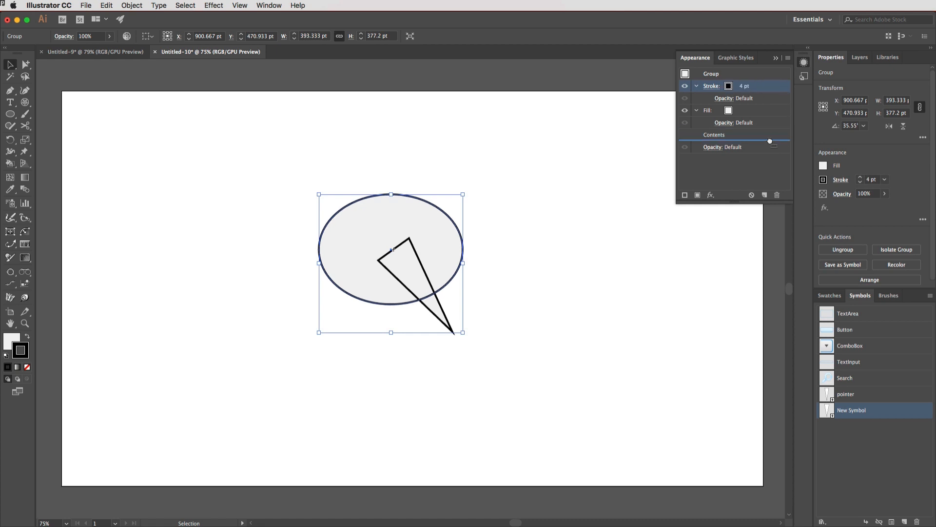
pyautogui.moveTo(770, 141); pyautogui.dragTo(770, 142)
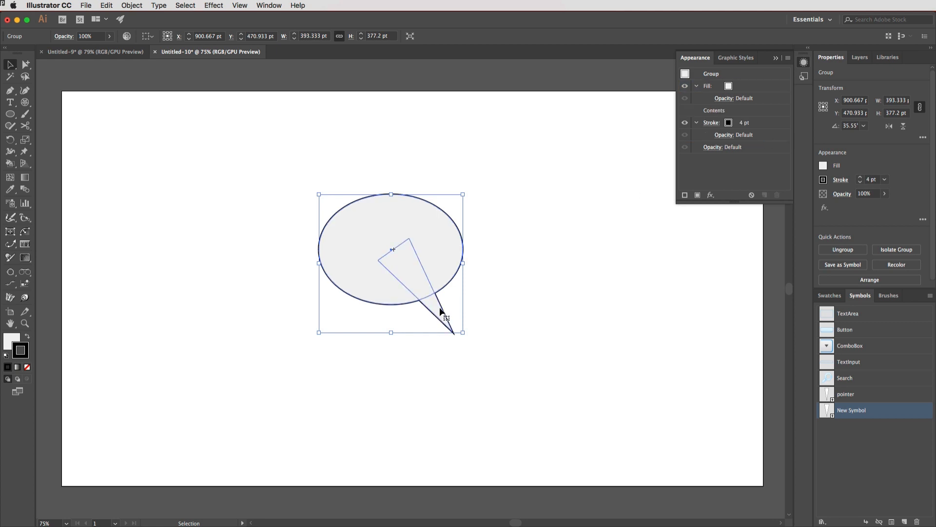
pyautogui.click(743, 124)
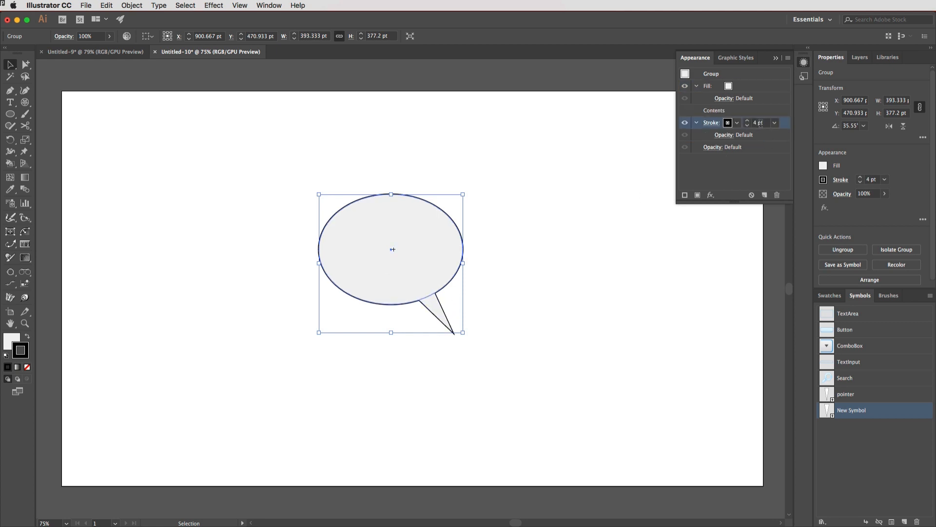
pyautogui.click(749, 121)
pyautogui.click(748, 121)
pyautogui.click(748, 122)
pyautogui.click(749, 122)
pyautogui.click(749, 121)
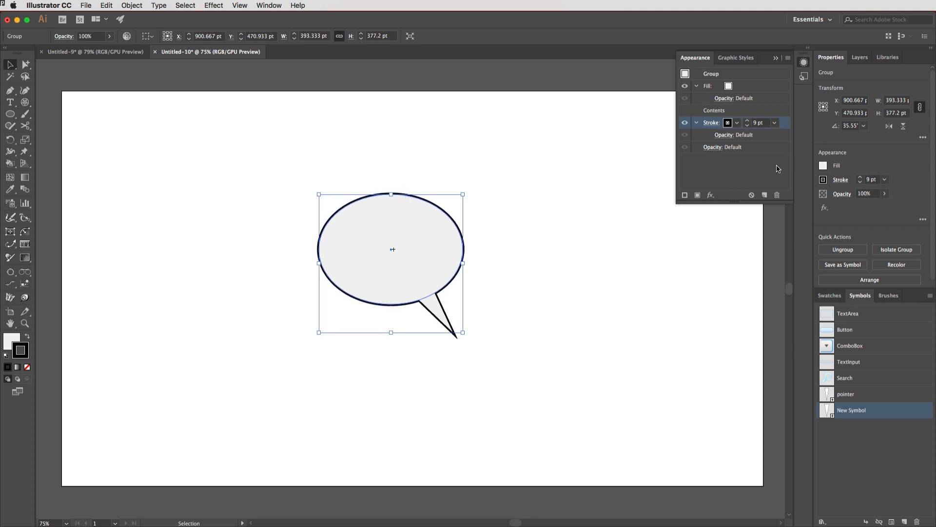
pyautogui.click(523, 239)
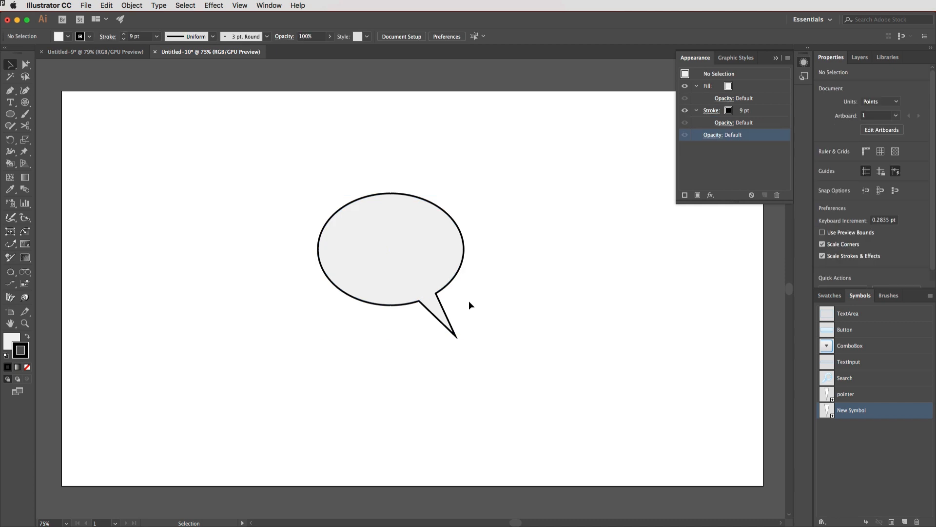
# Step: Move the speech bubble up and left on the artboard, and place a copy of it about 620 pt to the right
pyautogui.moveTo(415, 293); pyautogui.dragTo(322, 271)
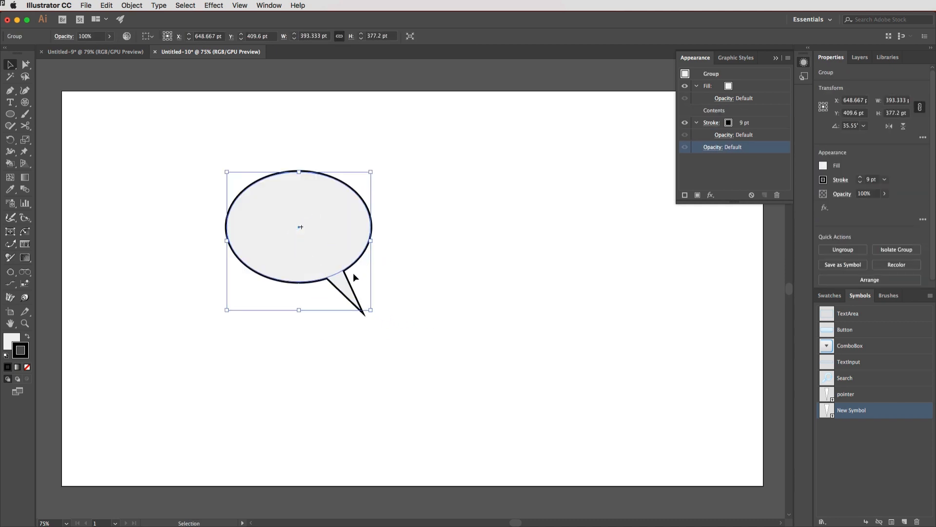
pyautogui.moveTo(351, 281); pyautogui.dragTo(570, 316)
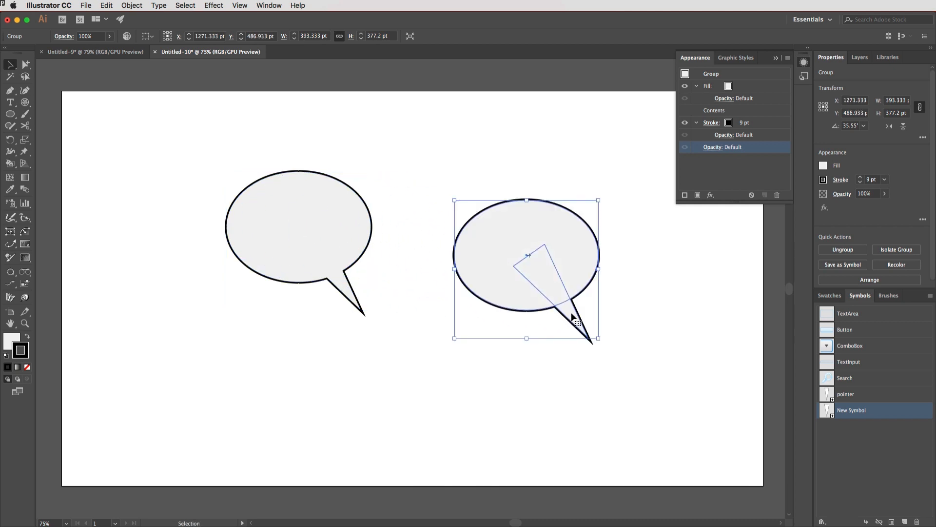
# Step: Isolate the copied bubble's group and rotate its pointer symbol to about 303° so it points down and left
pyautogui.doubleClick(570, 316)
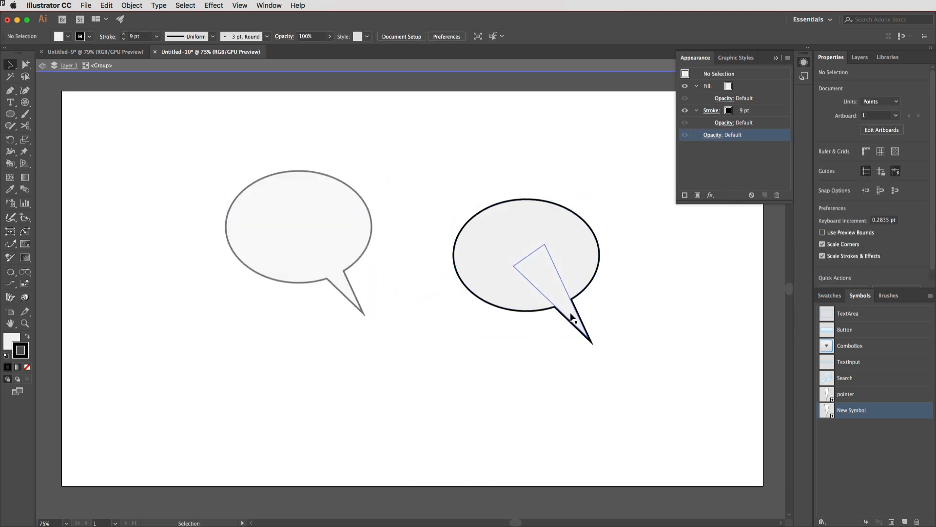
pyautogui.click(574, 318)
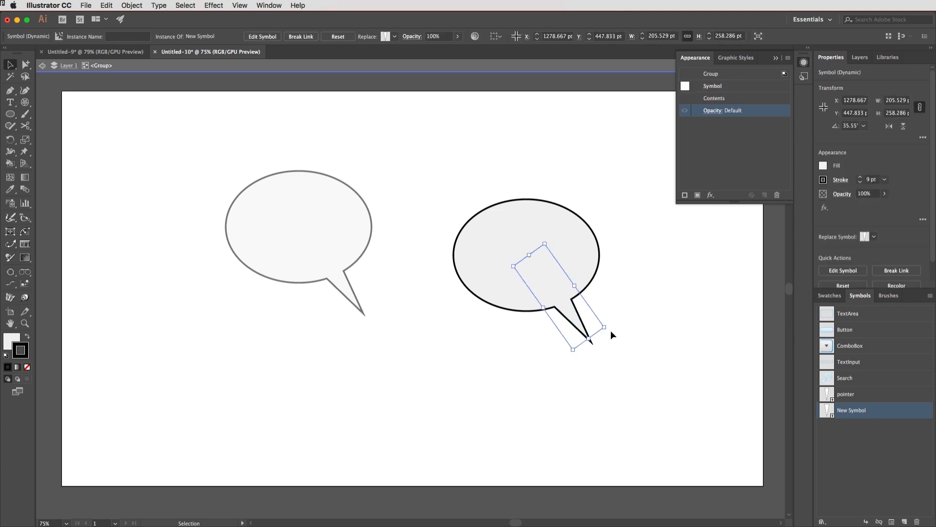
pyautogui.moveTo(611, 330); pyautogui.dragTo(446, 320)
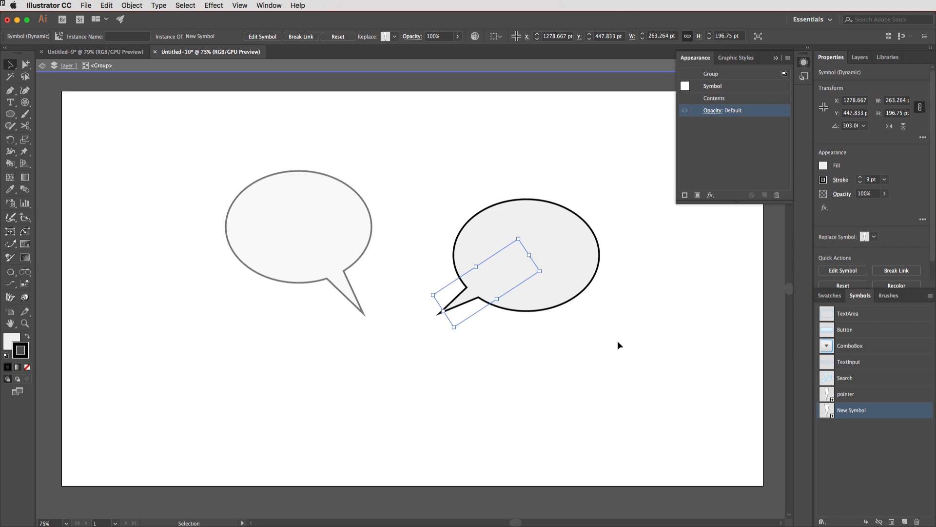
# Step: Flatten the copied bubble's ellipse about its centre to a height of about 218 pt, and leave group isolation
pyautogui.click(561, 304)
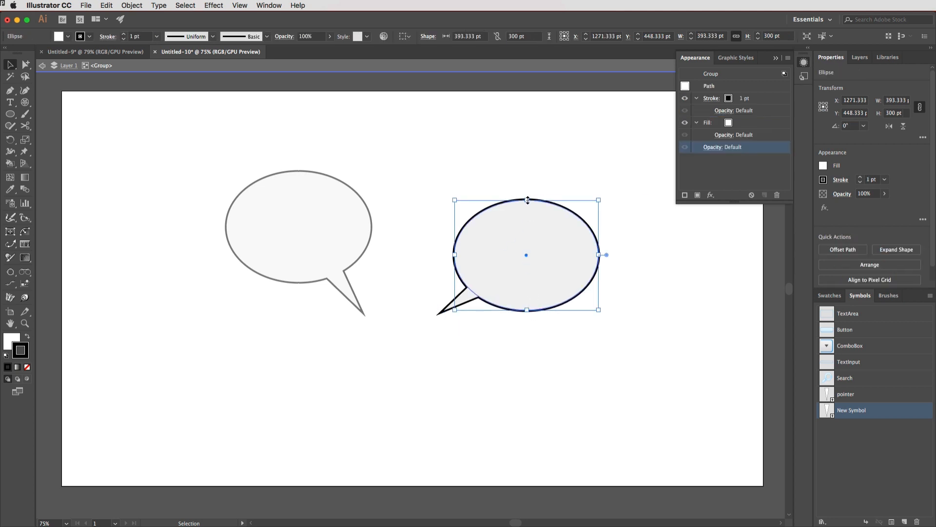
pyautogui.moveTo(528, 200); pyautogui.dragTo(530, 216)
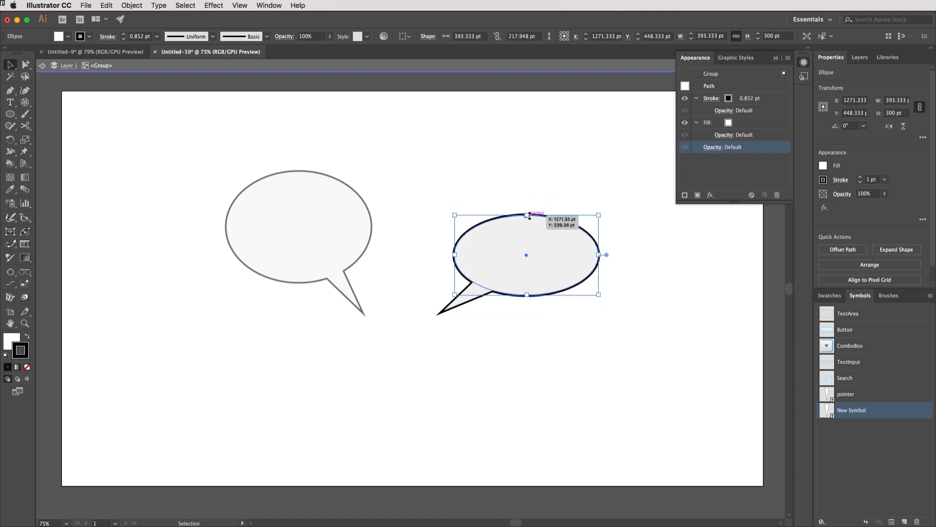
pyautogui.doubleClick(499, 171)
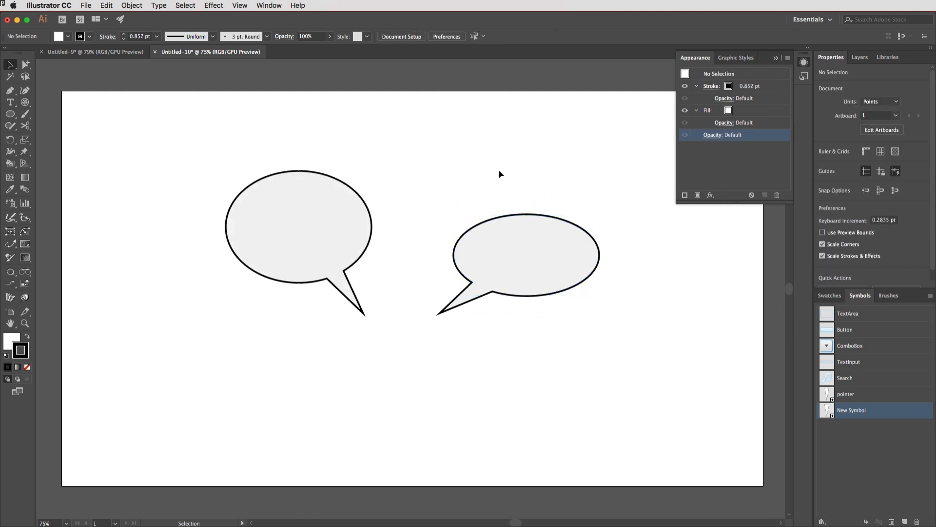